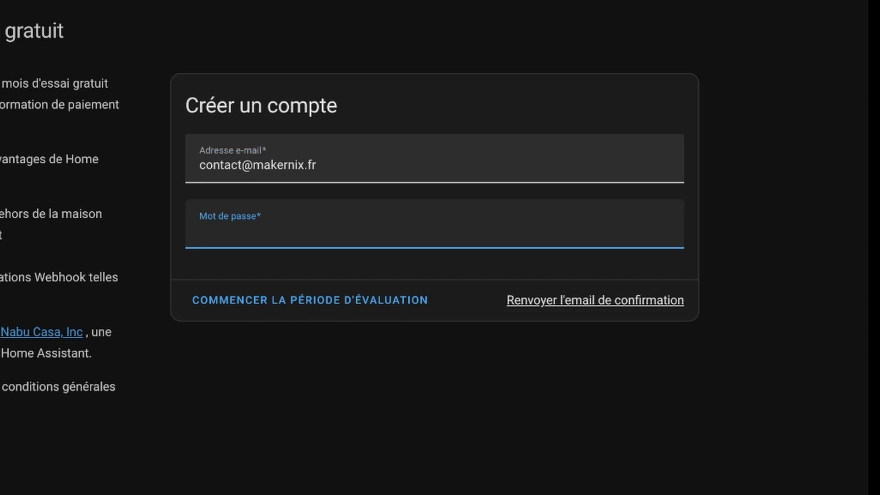
Start the Nabu Casa free trial with a password, confirm the account e-mail, and return to sign-in
type("•••••••••")
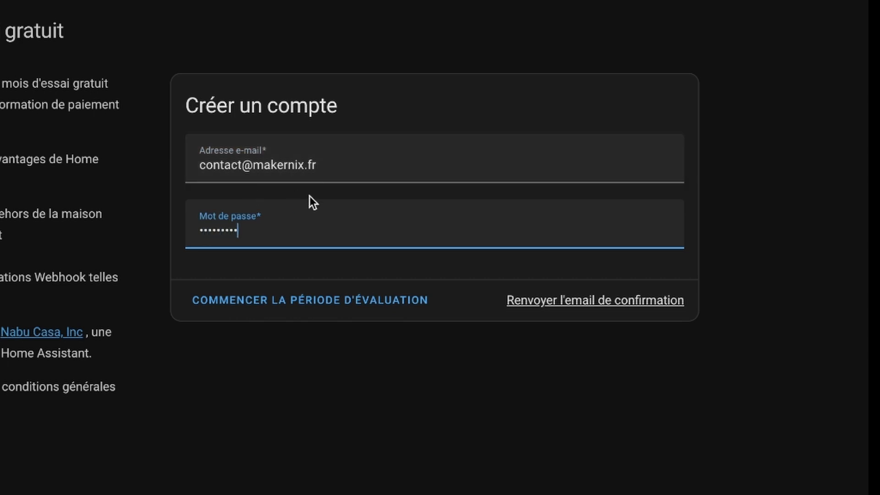
left_click(283, 311)
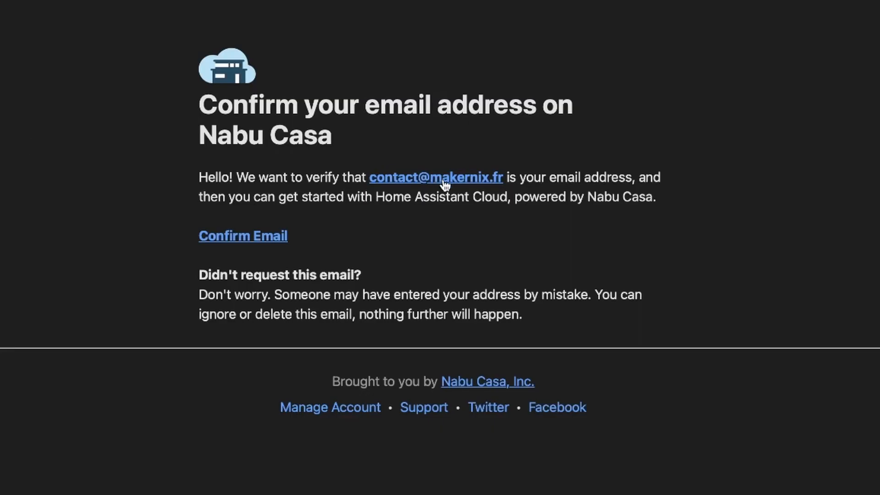
left_click(272, 238)
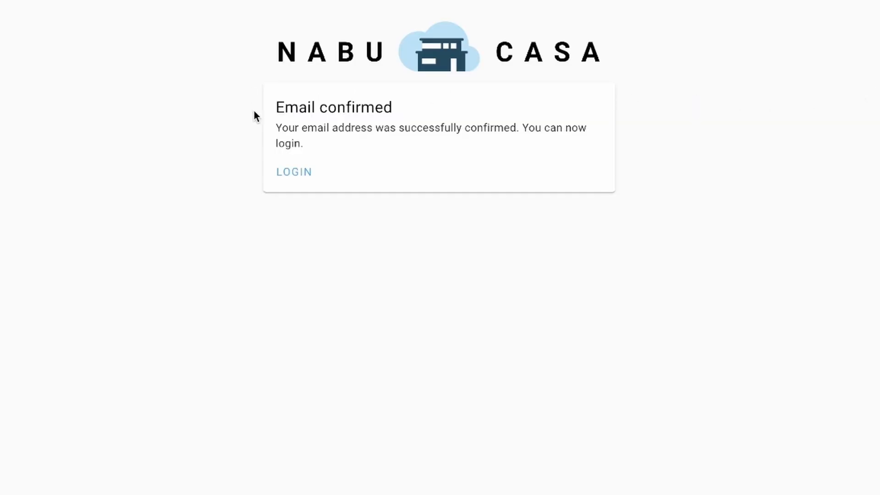
left_click_drag(328, 107, 400, 109)
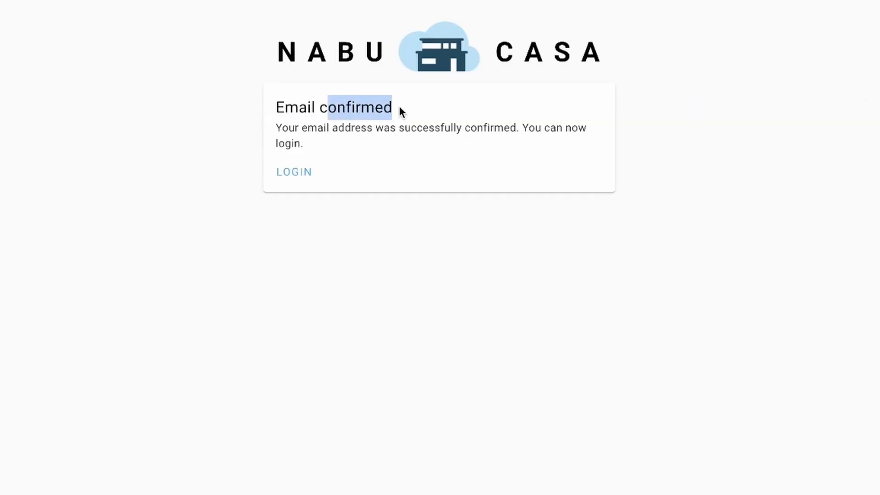
left_click(295, 173)
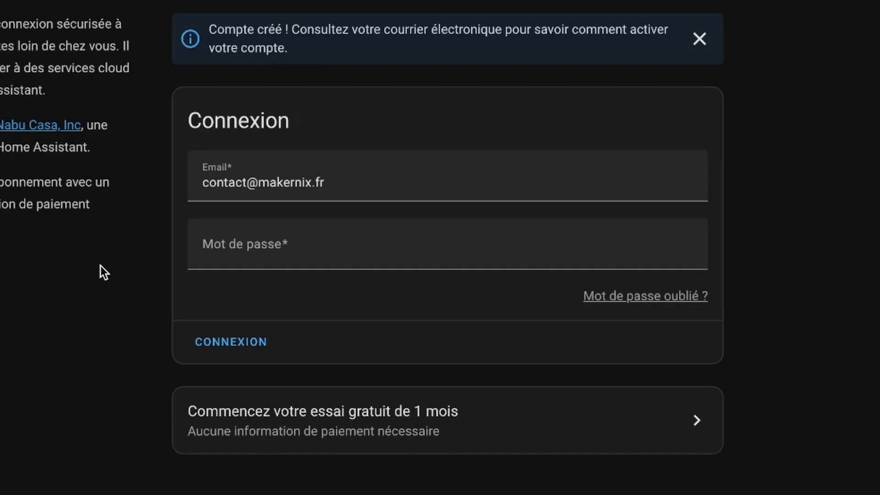
Sign in to Home Assistant Cloud with the saved password and accept it as voice assistant
left_click(320, 237)
key("ctrl+v")
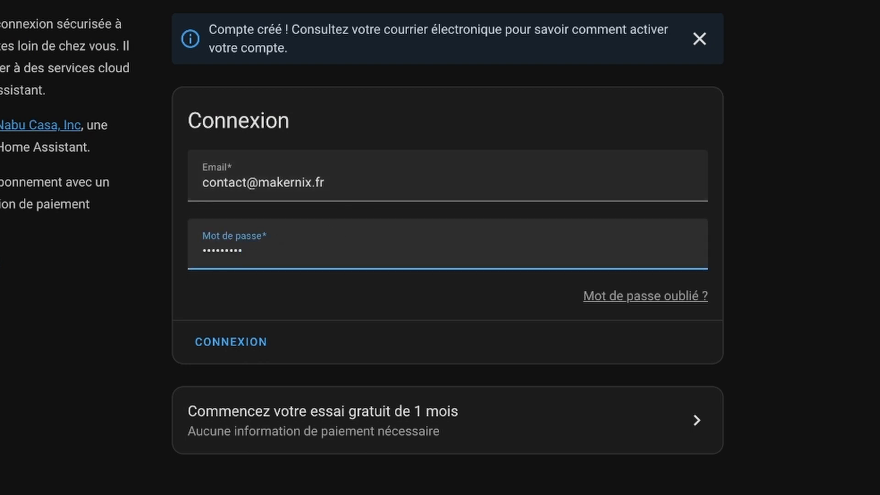
key("Return")
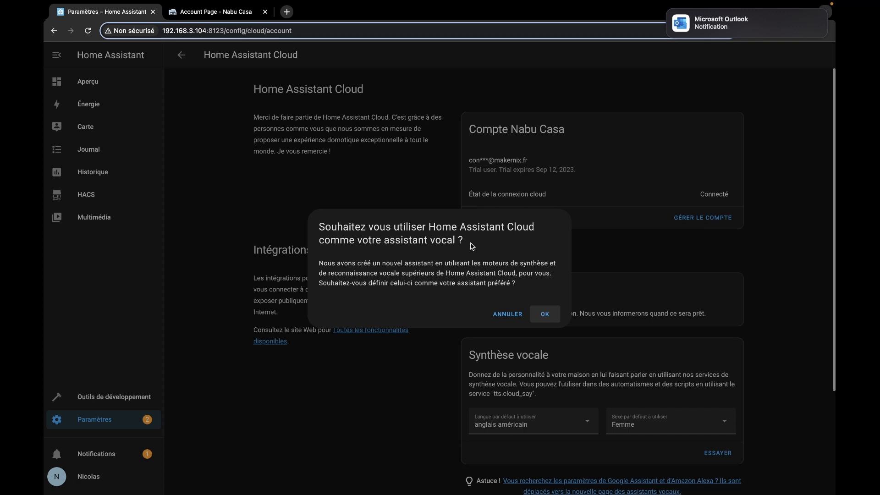
left_click(546, 314)
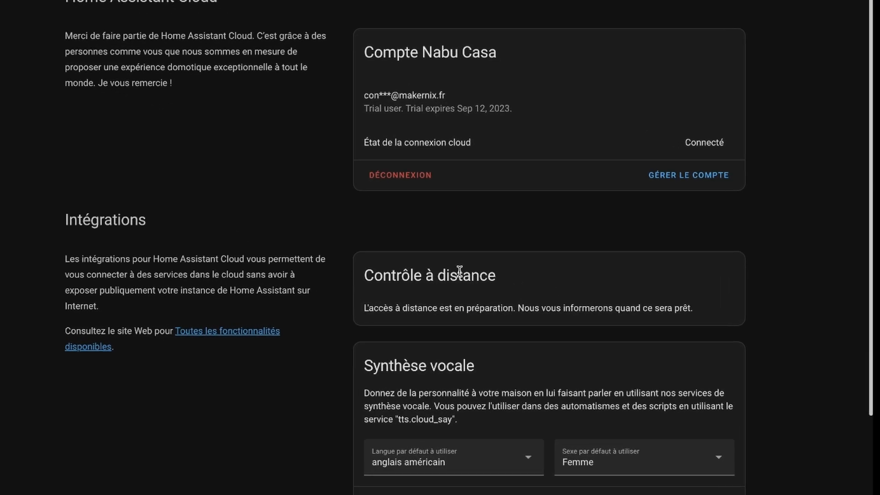
left_click_drag(498, 312, 444, 312)
left_click_drag(547, 286, 677, 297)
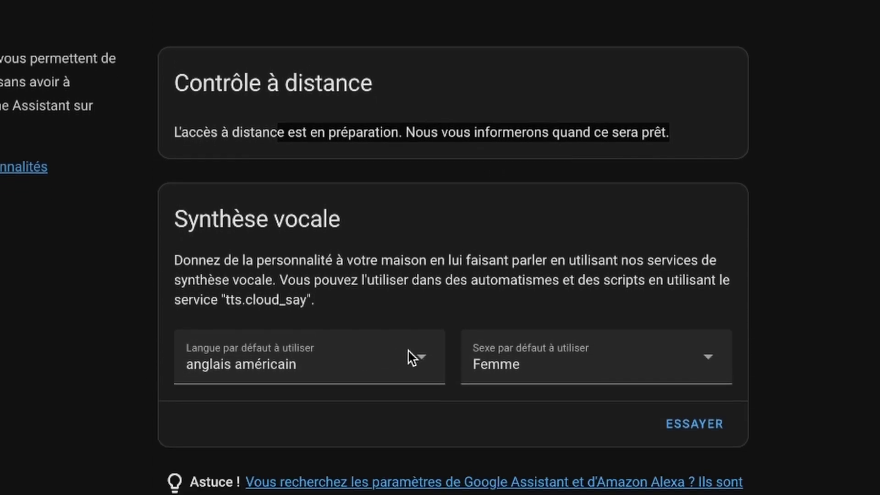
Set the default speech language to français (France) with the Femme voice
left_click(408, 320)
left_click(421, 321)
scroll(317, 375, "down", 15)
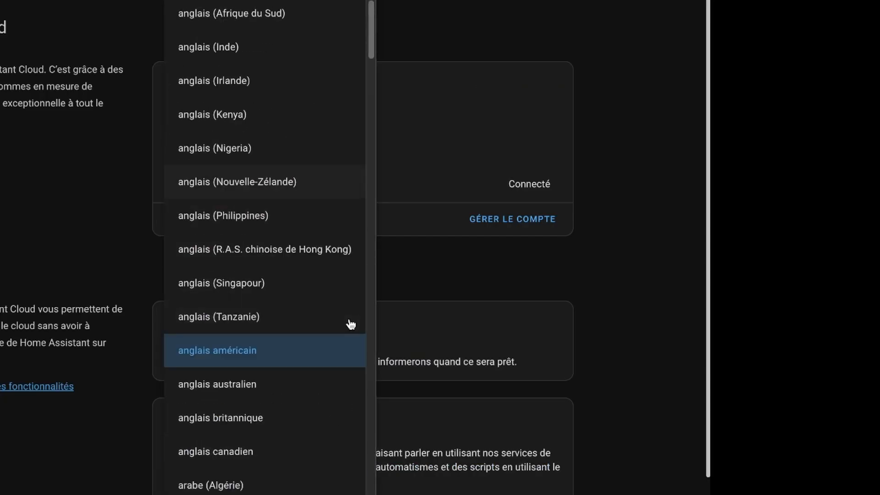
scroll(305, 385, "down", 15)
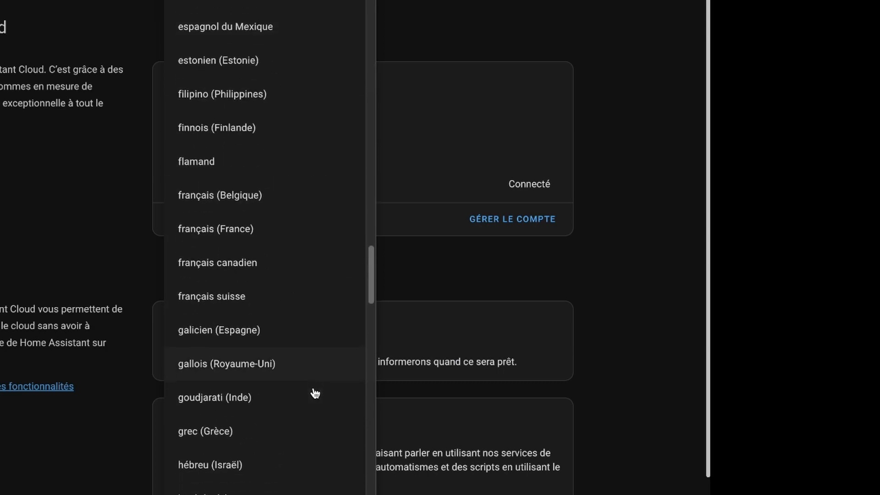
left_click(260, 254)
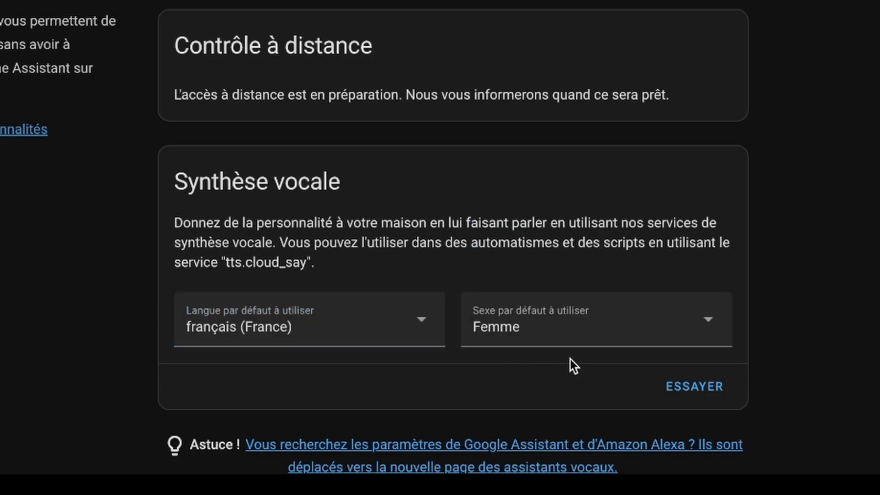
left_click(596, 323)
left_click(714, 326)
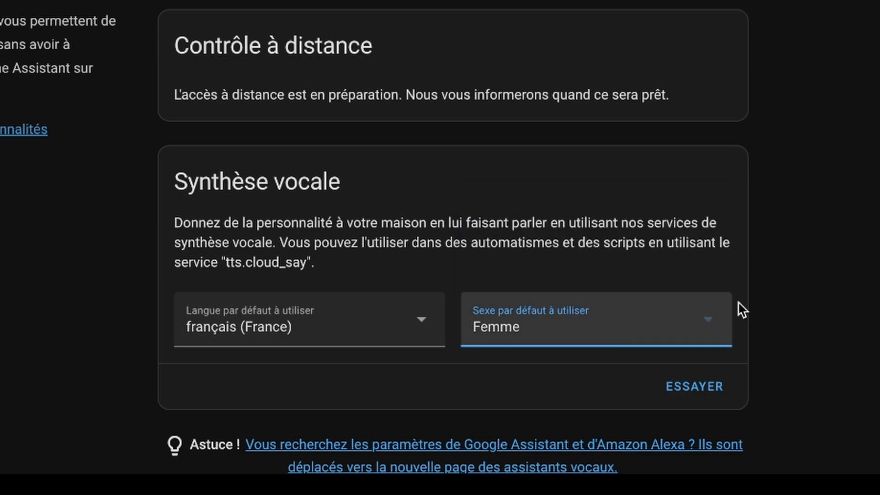
Play a sample speech message in the synthesis test with the volume raised, then close it
left_click(694, 387)
left_click(535, 328)
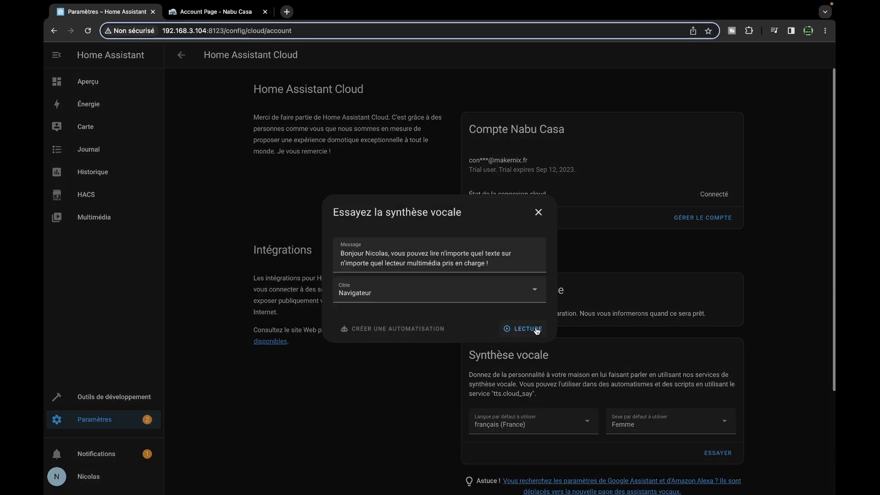
key("XF86AudioRaiseVolume")
key("XF86AudioRaiseVolume")
key("XF86AudioRaiseVolume")
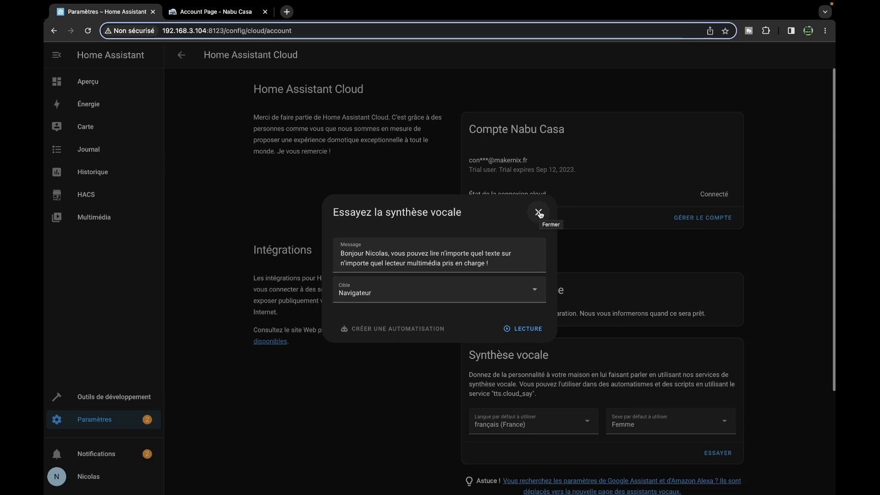
left_click(539, 212)
scroll(670, 314, "down", 3)
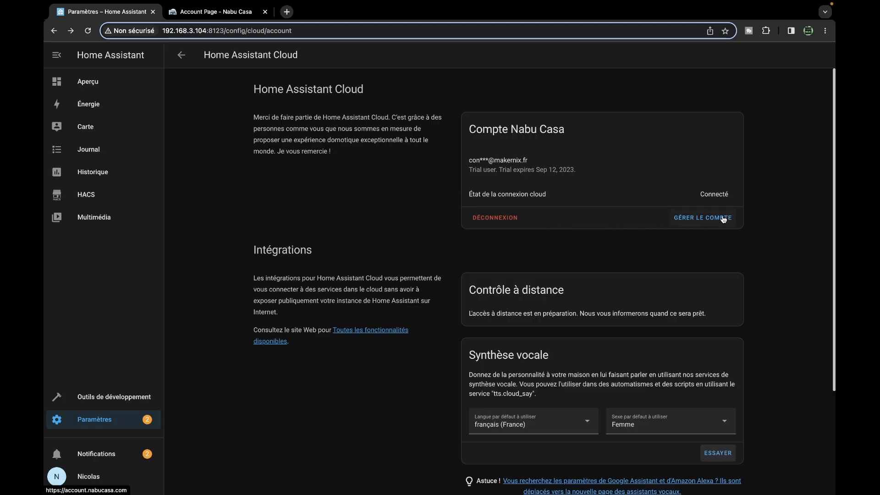
Log in to the Nabu Casa account management page with the account e-mail and password
left_click(721, 219)
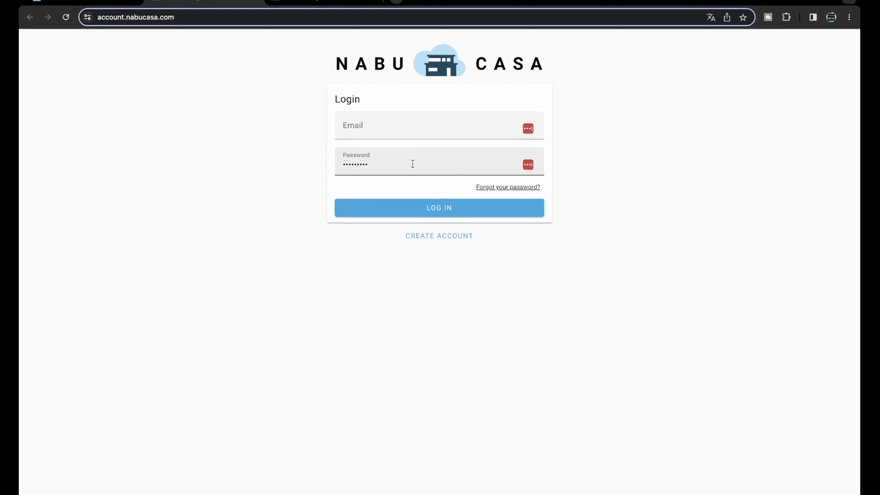
left_click(394, 125)
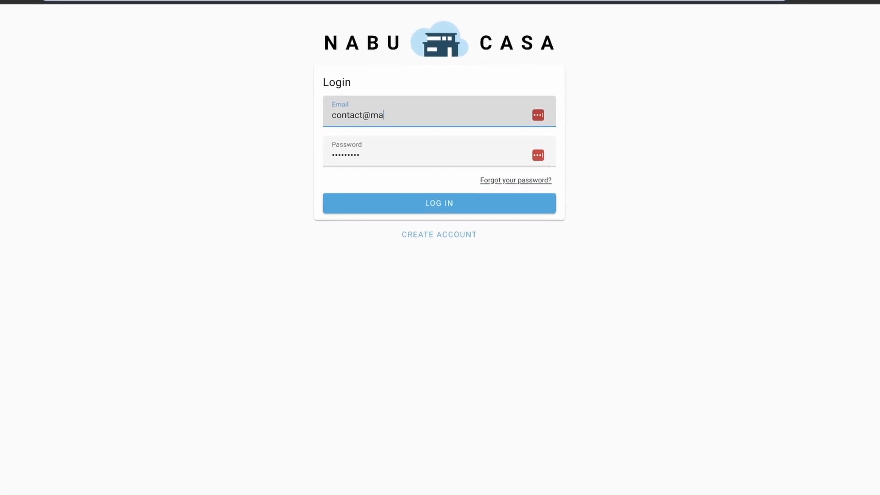
left_click(476, 150)
left_click(419, 202)
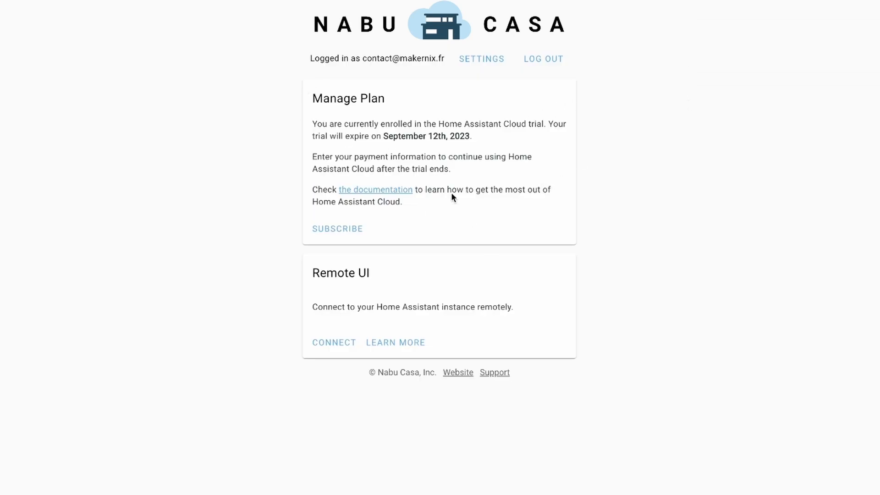
Note the trial ends September 12, 2023, connect Remote UI, and open the remote URL
left_click_drag(313, 124, 557, 134)
left_click_drag(372, 167, 525, 170)
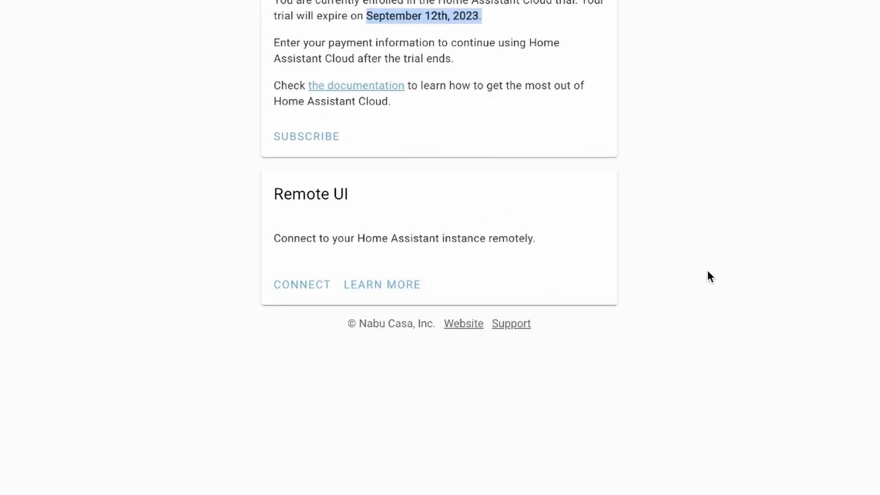
left_click(298, 279)
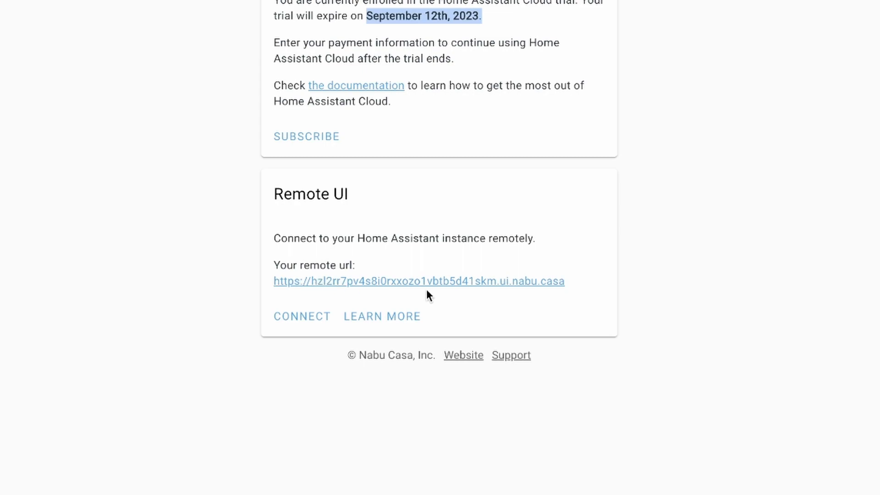
left_click(302, 317)
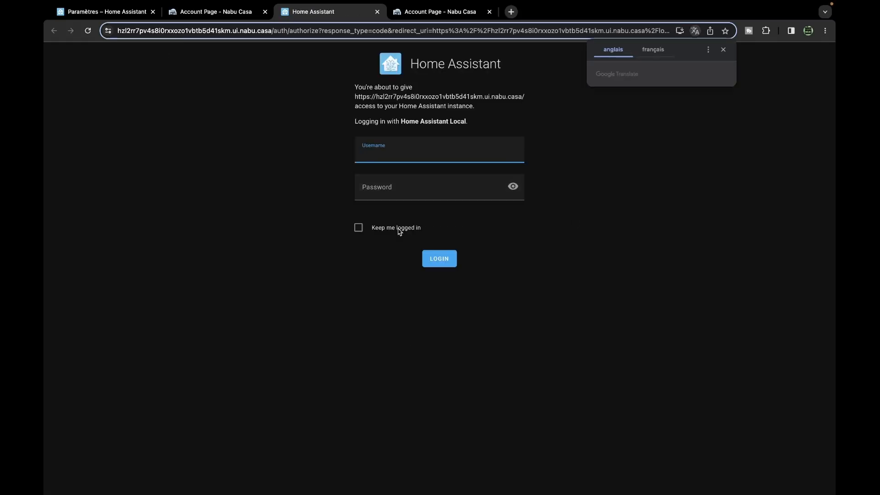
Log in via the remote nabu.casa address with your username and password, then open Paramètres
left_click(415, 154)
type("Nicolas")
key("Tab")
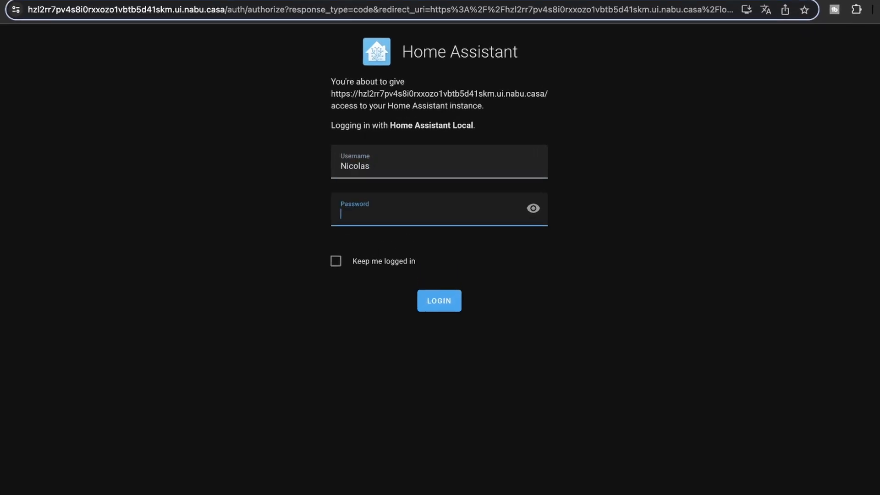
type("••••••••••")
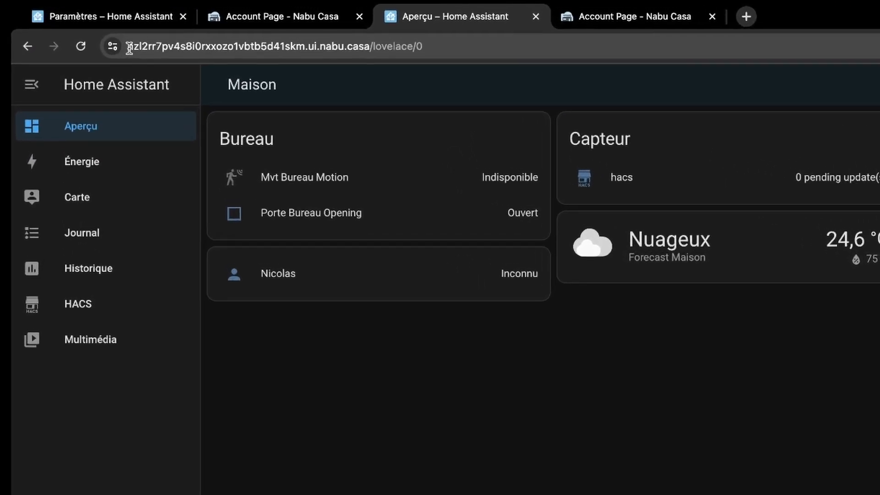
left_click_drag(132, 54, 418, 56)
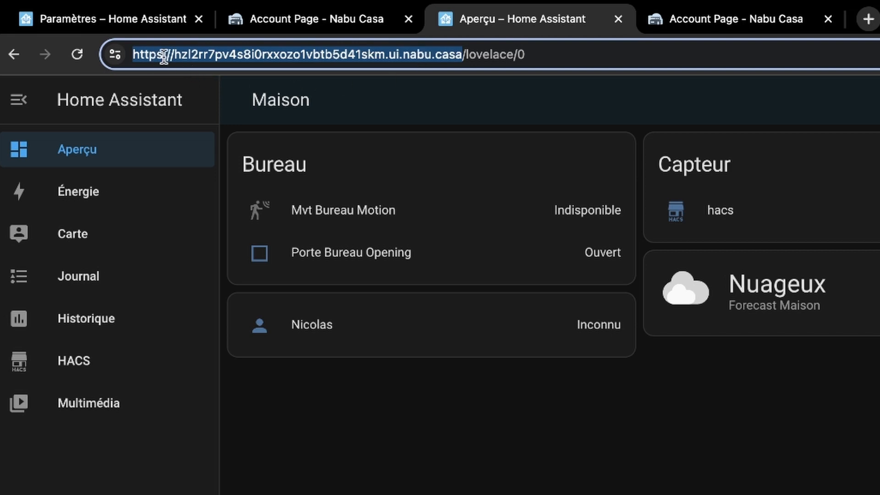
left_click(524, 54)
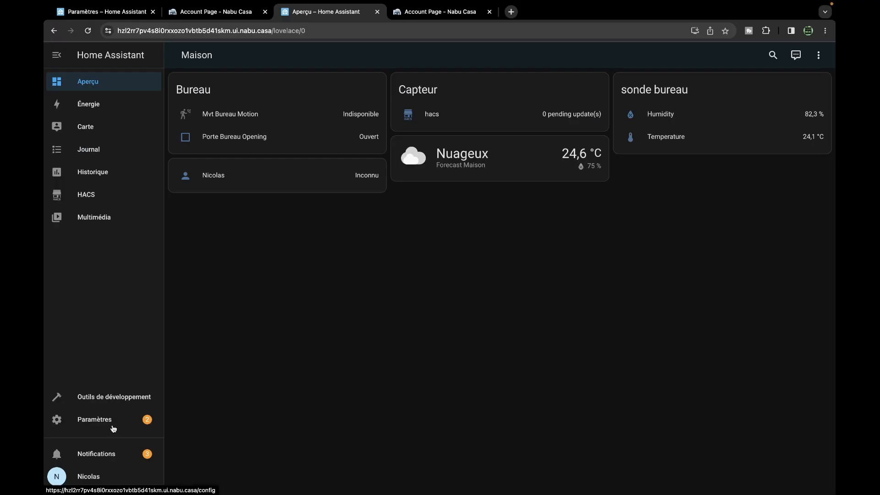
left_click(111, 426)
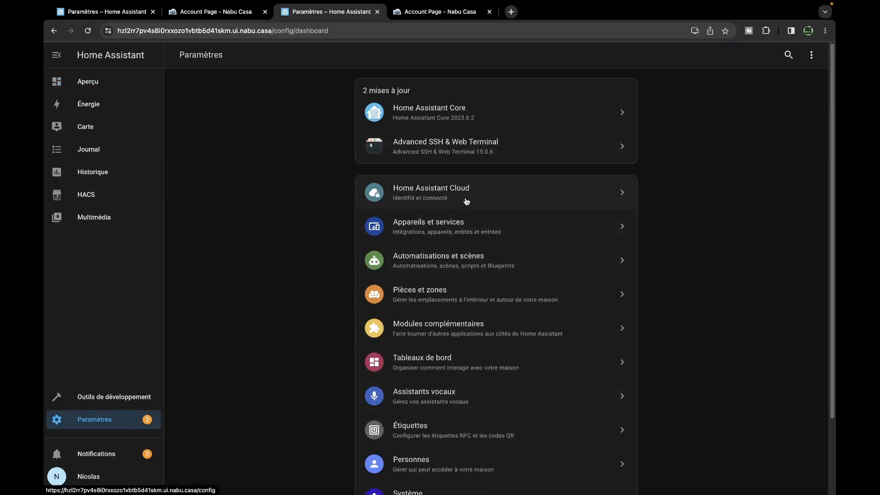
In Assistants vocaux, follow 'Activer le skill Home Assistant pour Alexa' to the Amazon Alexa page
left_click(452, 397)
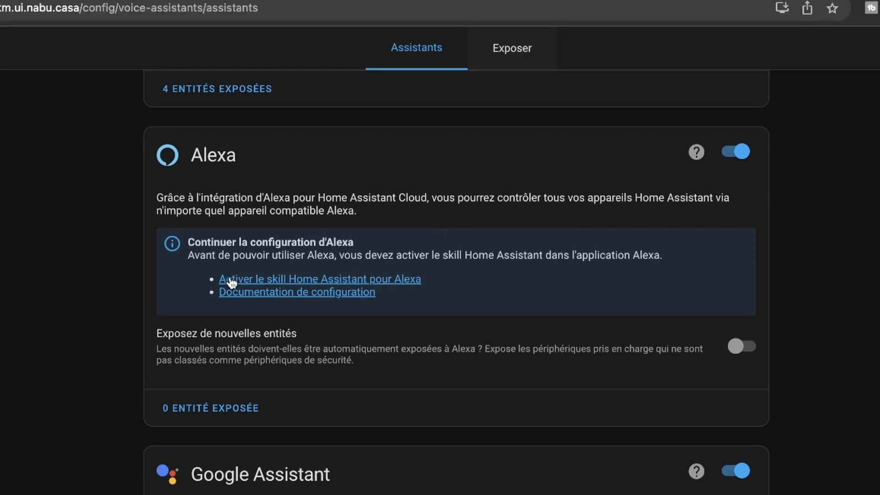
left_click(397, 280)
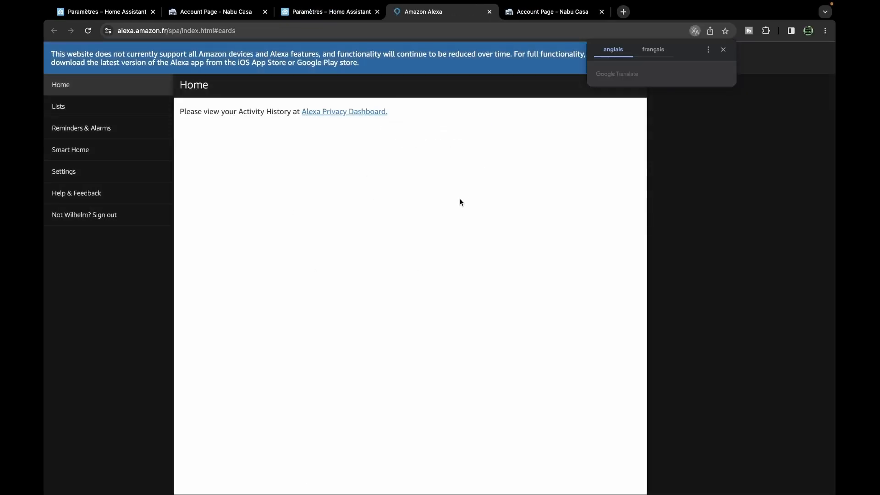
Close the unsupported Amazon Alexa web tab
left_click_drag(55, 51, 199, 49)
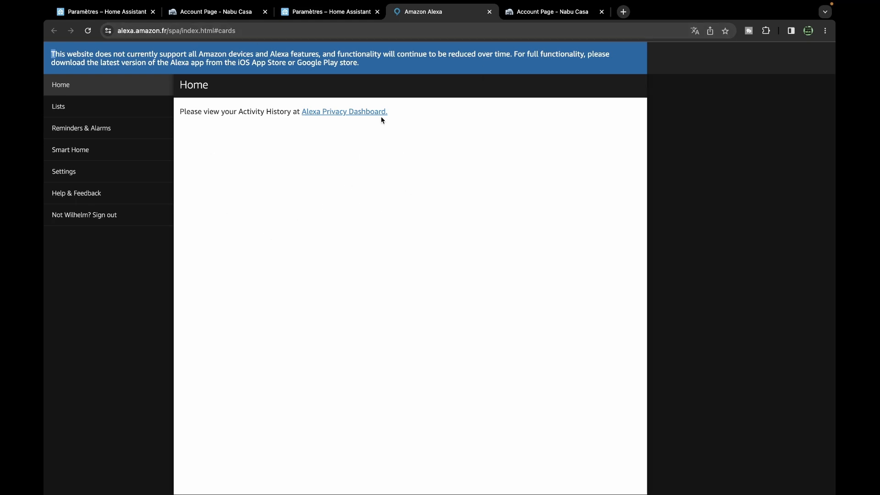
left_click(489, 12)
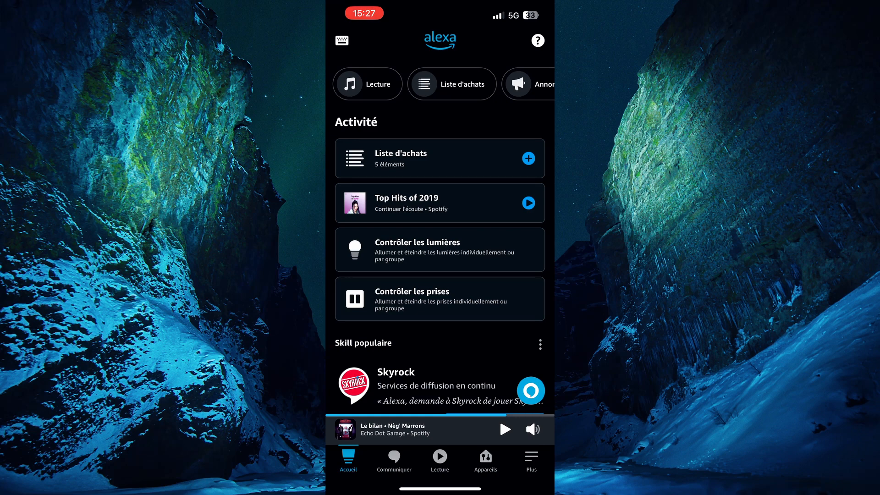
Search Skills et jeux for 'Home assistant' and enable the Home Assistant skill for use
left_click(531, 460)
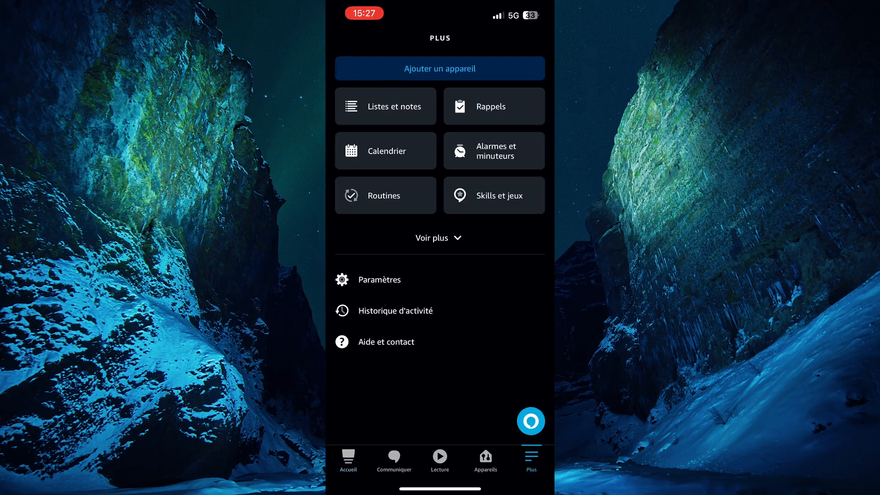
left_click(438, 238)
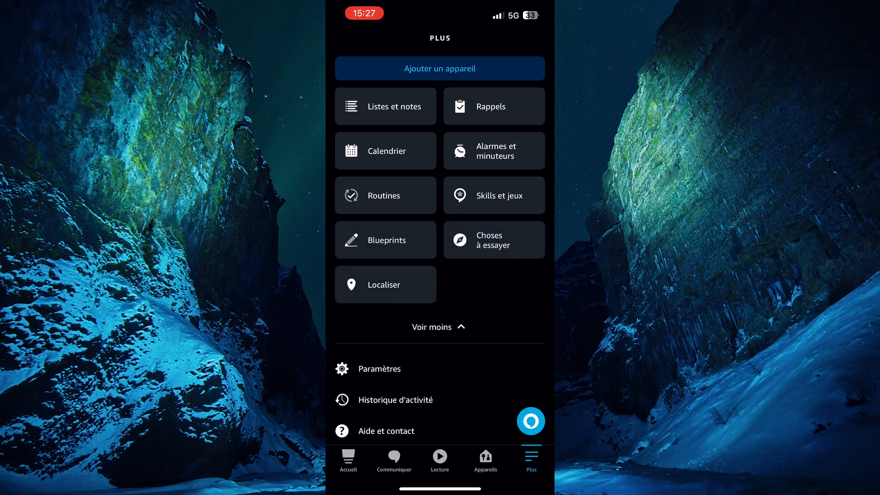
left_click(493, 196)
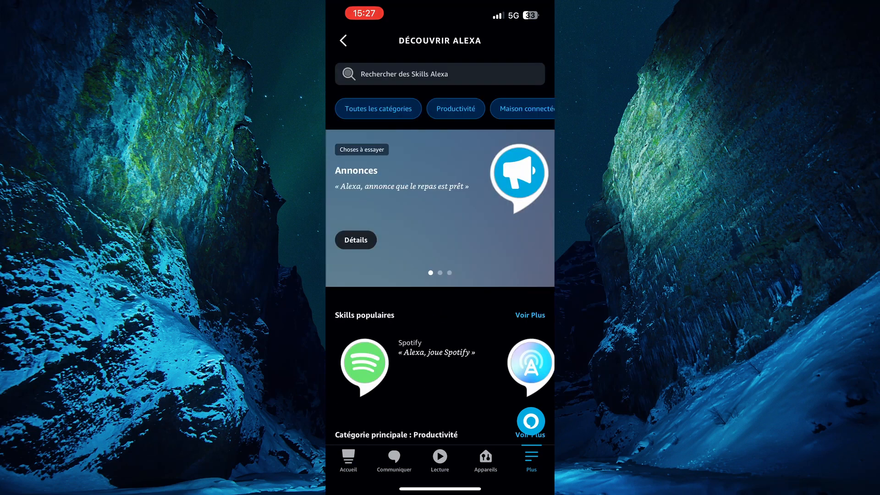
left_click(439, 74)
type("H")
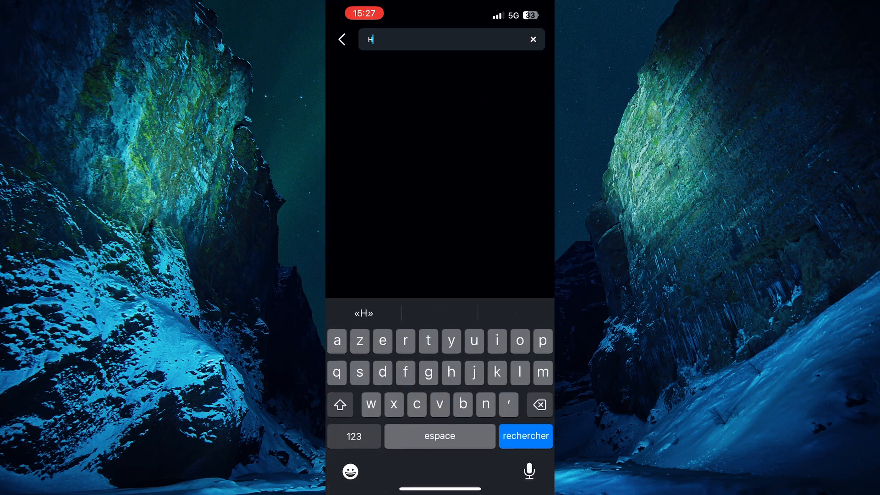
type("ome assistant")
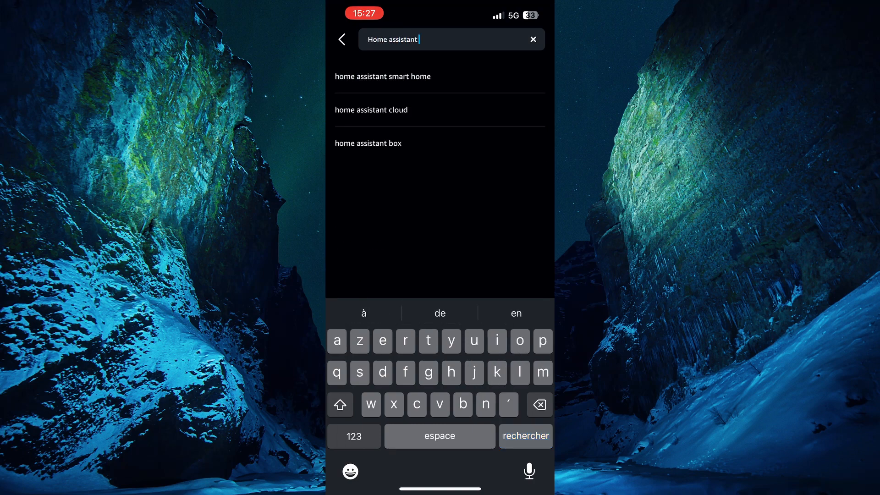
key("Return")
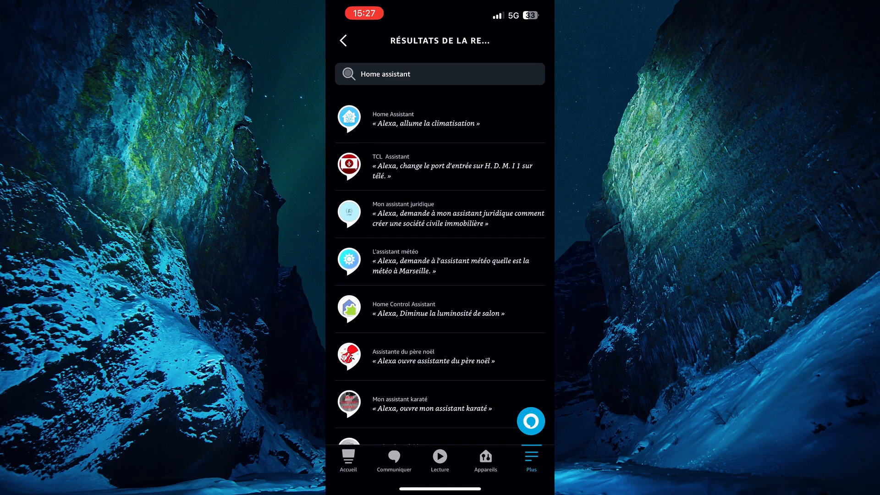
left_click(426, 119)
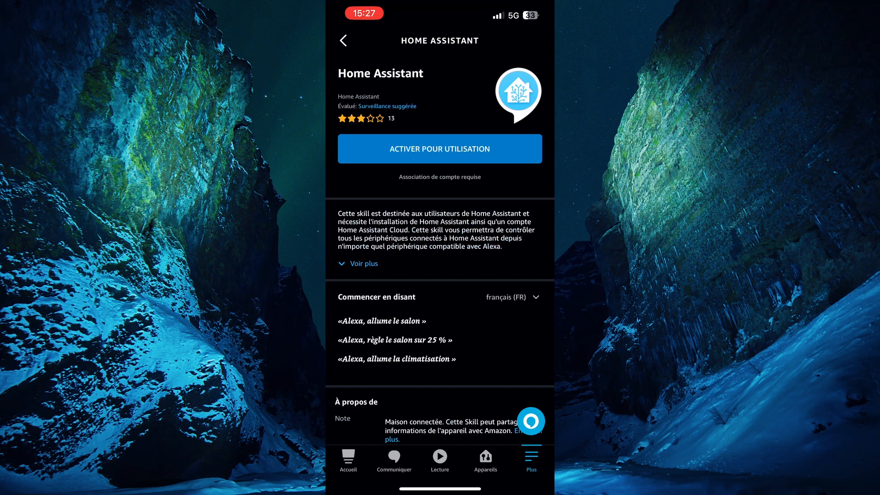
left_click(418, 150)
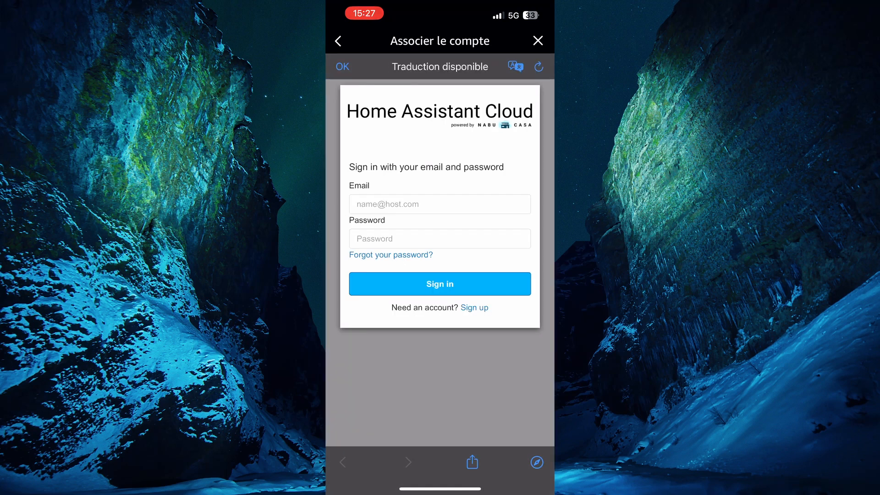
Sign in to Home Assistant Cloud with the Nabu Casa account e-mail and password
left_click(440, 204)
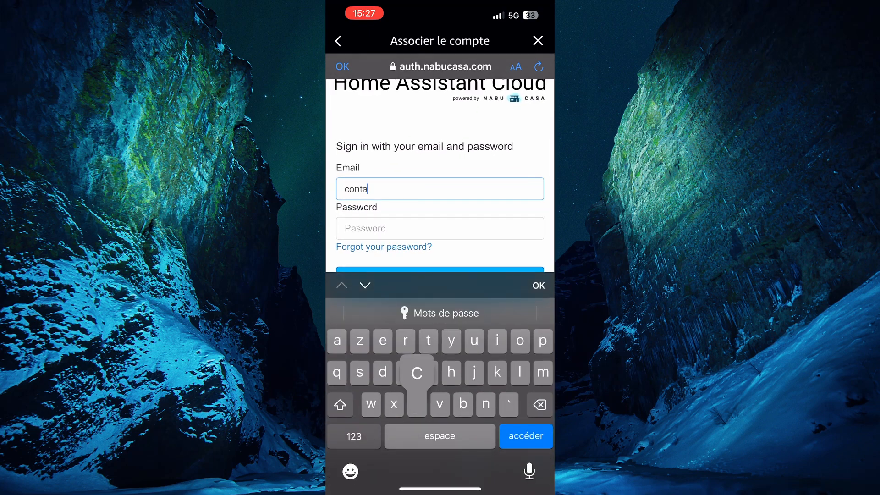
left_click(353, 436)
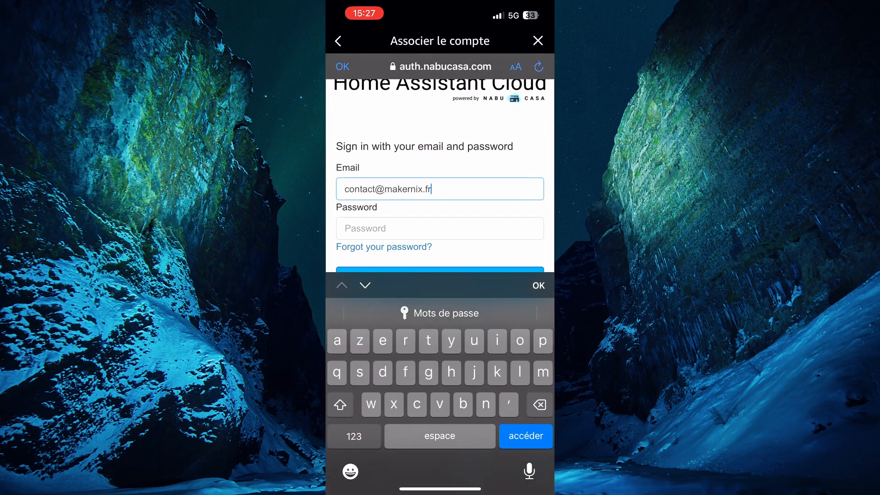
left_click(440, 228)
type("•••••••")
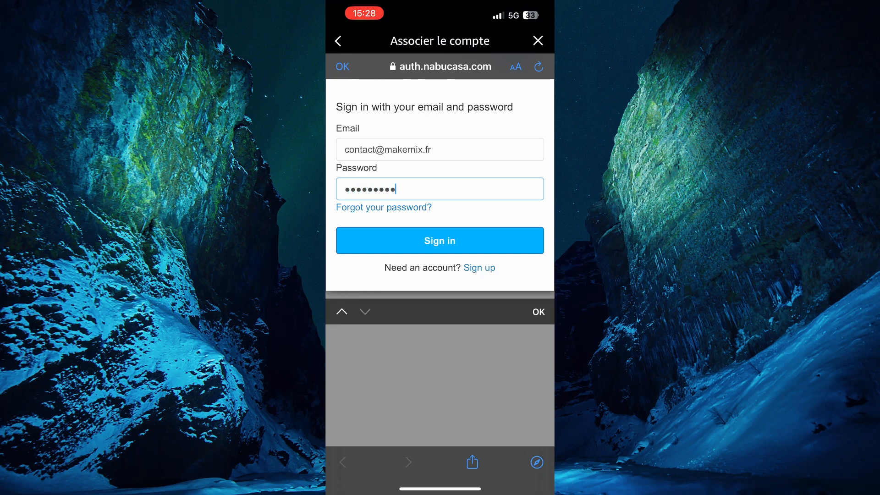
left_click(440, 241)
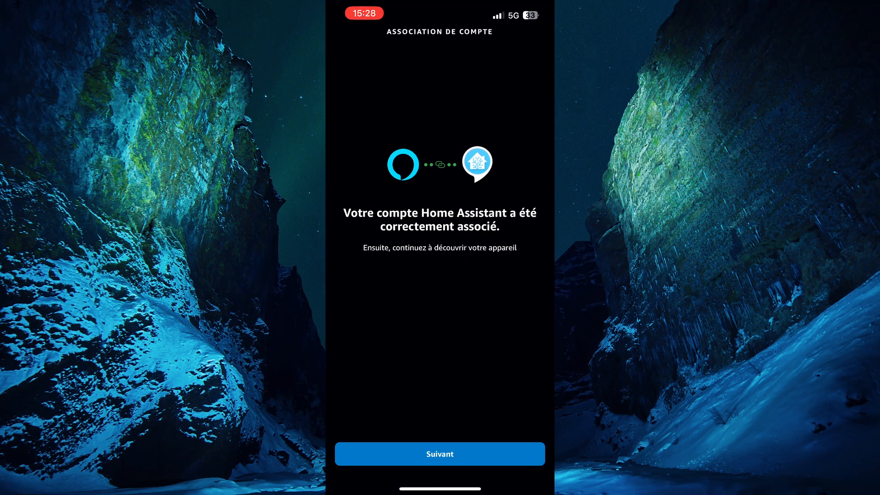
Tap Suivant on the Home Assistant account-linking success screen
left_click(441, 452)
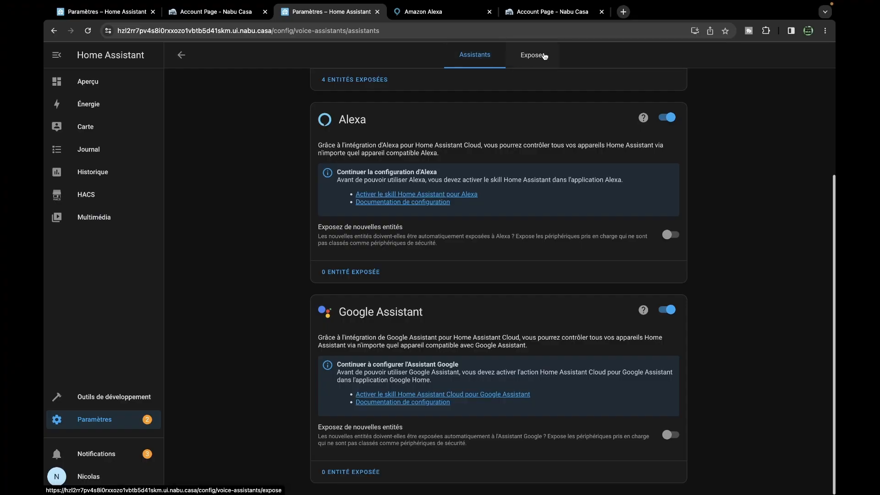
Turn on Amazon Alexa exposure for the sonde bureau Temperature sensor in the Exposer list
left_click(531, 55)
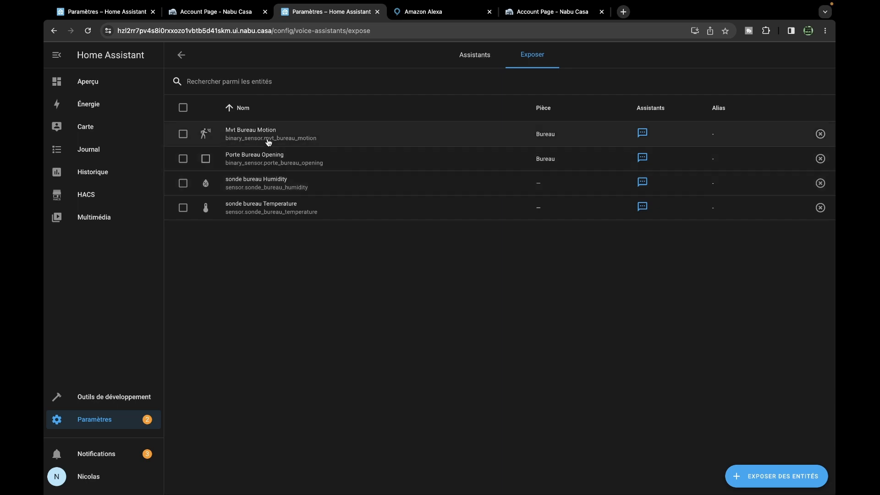
left_click(283, 206)
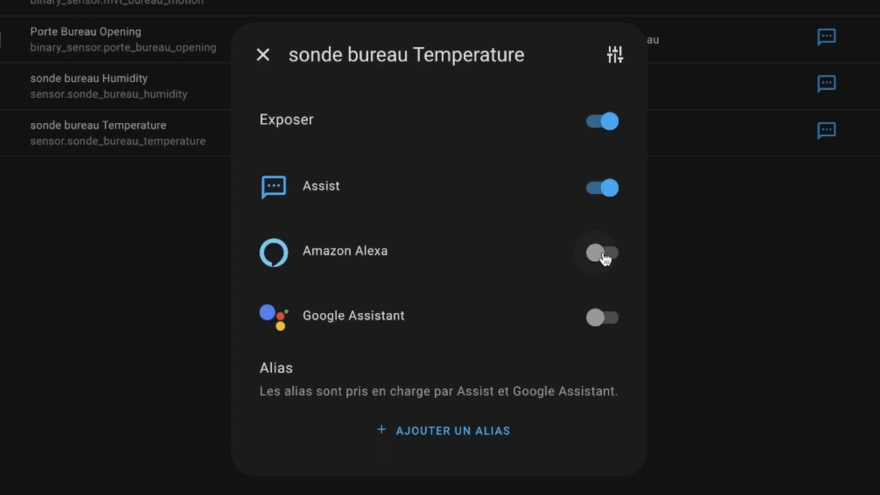
left_click(604, 256)
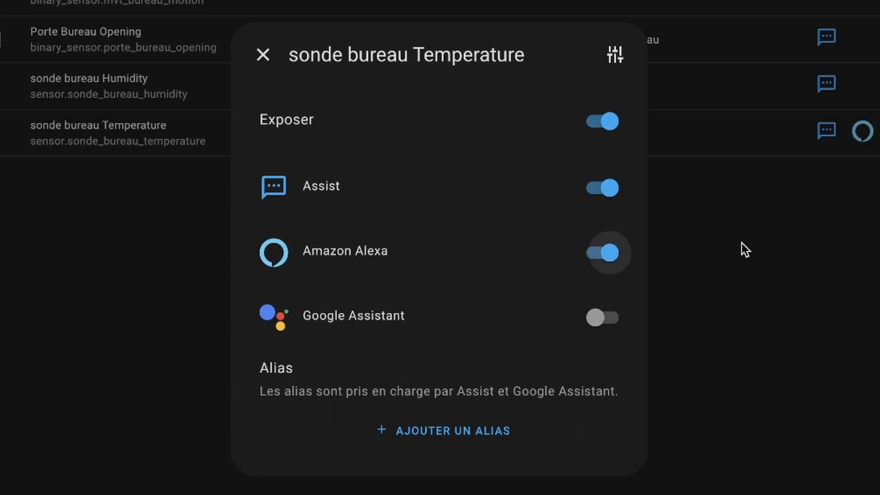
left_click(264, 57)
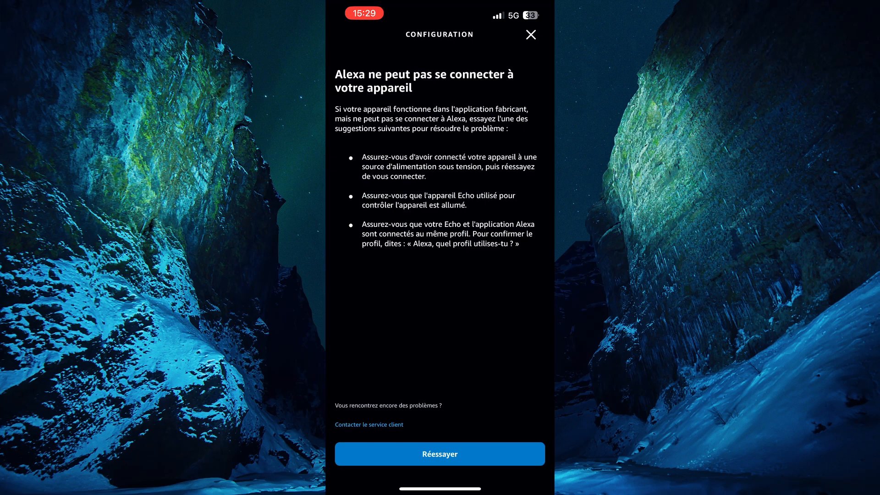
Retry device discovery from the Alexa app's cannot-connect error screen
left_click(440, 453)
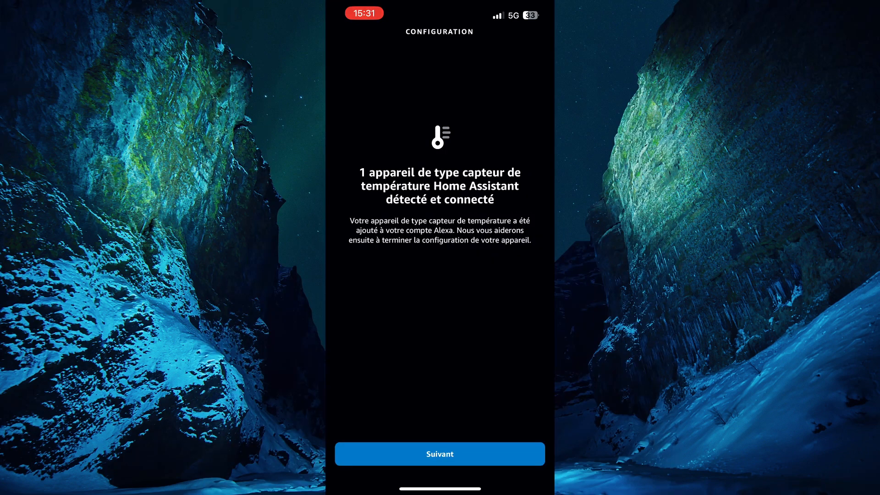
Continue to the group choice for the discovered sensor and scroll to the custom group option
left_click(440, 453)
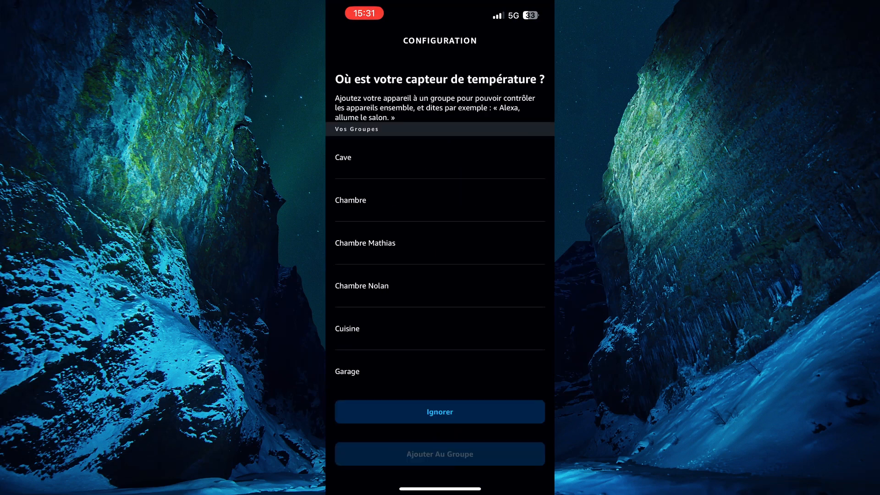
scroll(440, 257, "down", 5)
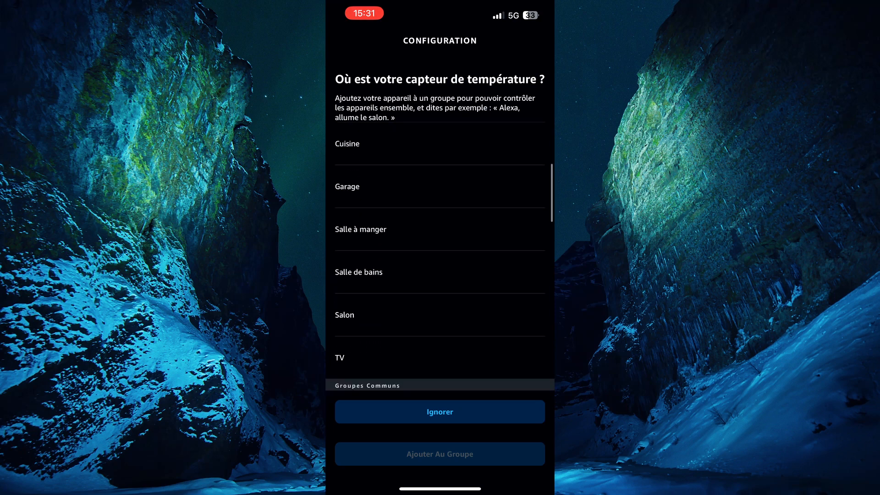
scroll(440, 257, "up", 1)
scroll(440, 256, "down", 6)
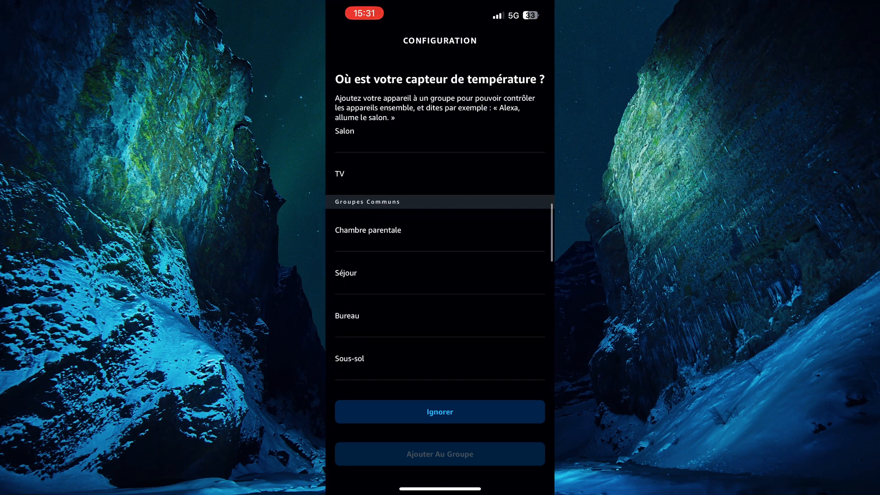
scroll(440, 257, "down", 6)
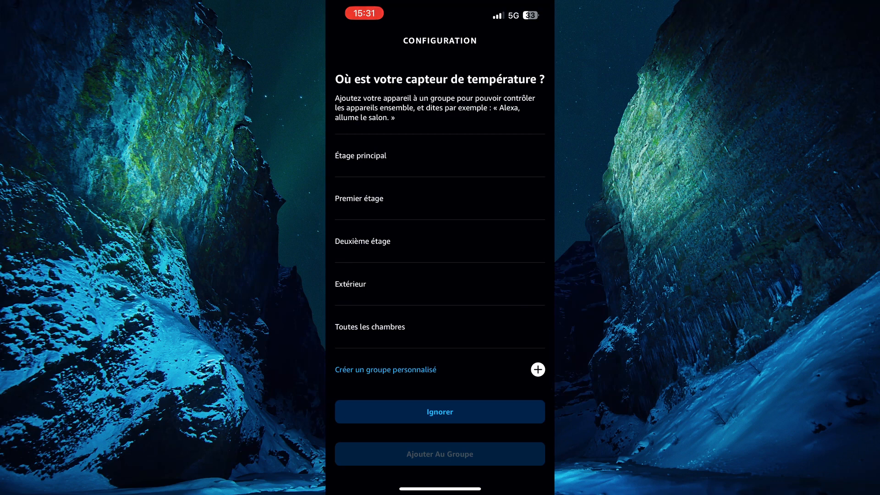
Create a custom group named 'Bureau' for the sensor and complete the setup
left_click(386, 370)
type("Bureau")
key("Return")
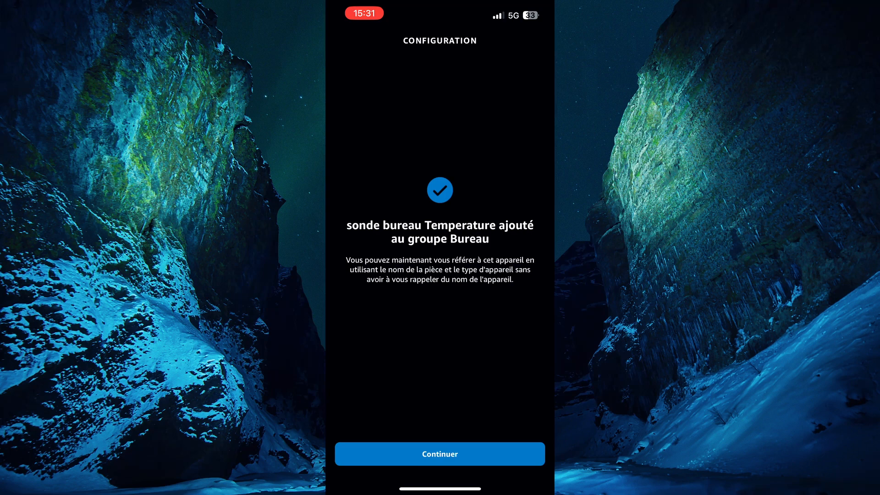
left_click(440, 454)
left_click(440, 454)
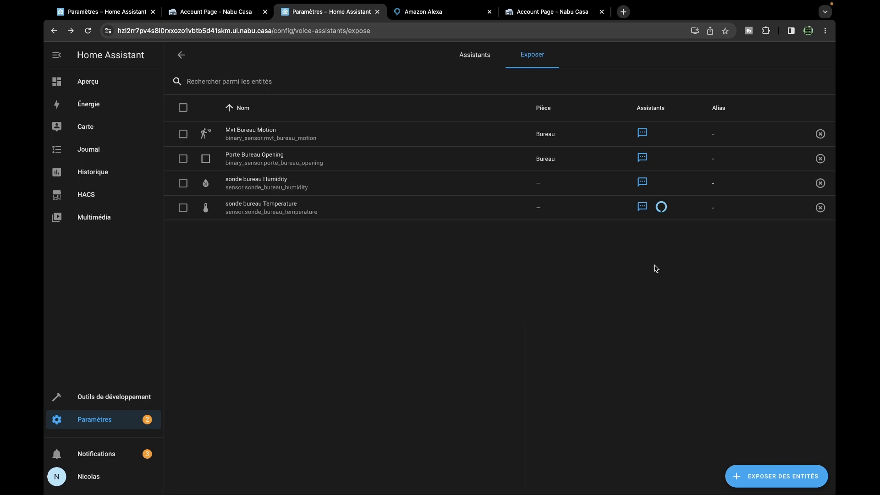
Open the Exposer des entités picker in Home Assistant
left_click(780, 478)
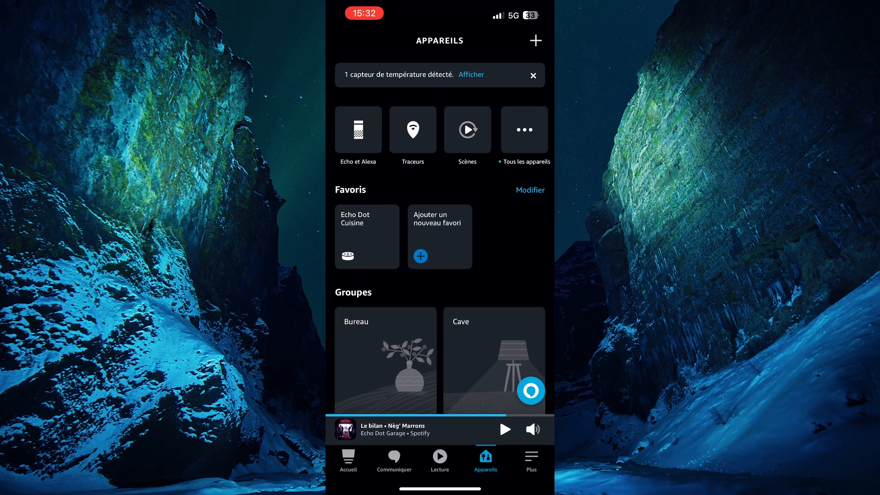
Open sonde bureau Temperature from Tous les appareils to see its 23.8 reading
left_click(524, 130)
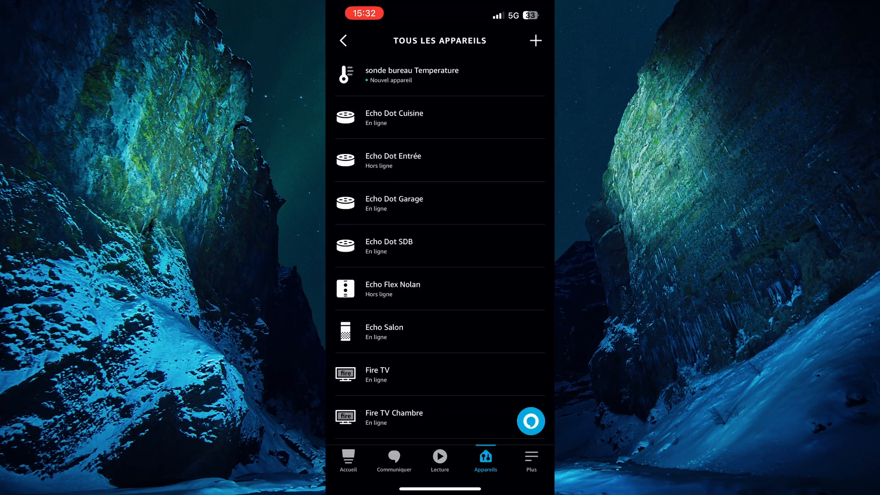
left_click(413, 75)
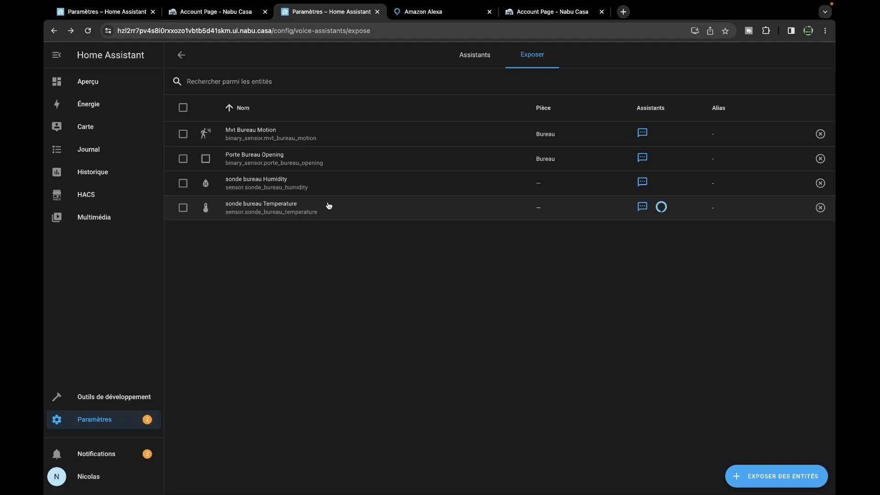
left_click(329, 205)
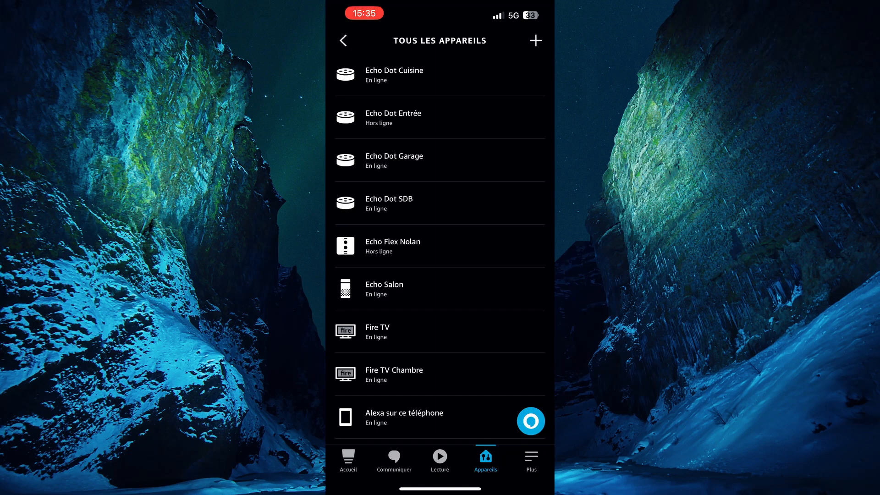
scroll(439, 331, "down", 1)
left_click(431, 422)
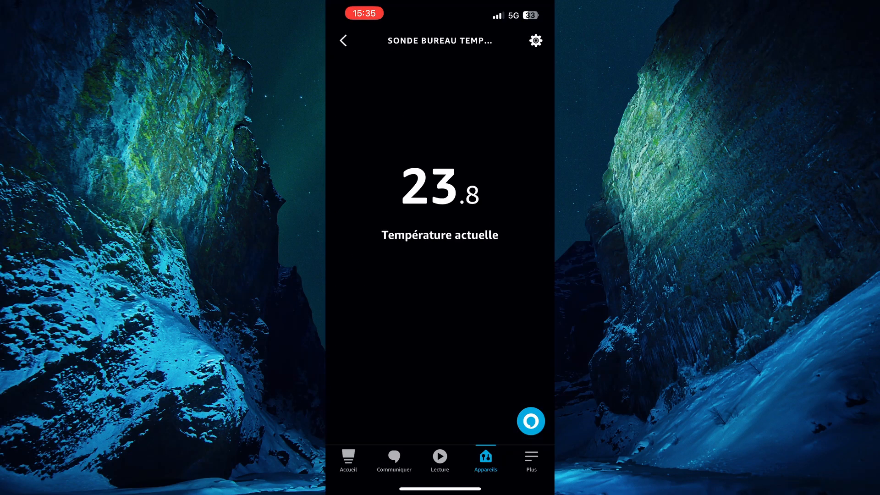
Rename the sensor 'sonde piscine Temperature', then return to the full devices list
left_click(535, 40)
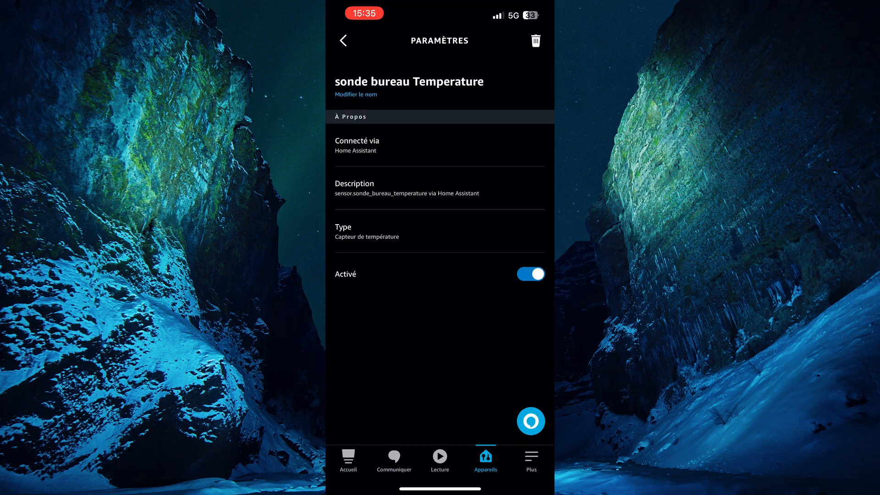
left_click(356, 94)
left_click(413, 83)
key("BackSpace")
key("BackSpace")
key("BackSpace")
key("BackSpace")
type("piscin")
key("Return")
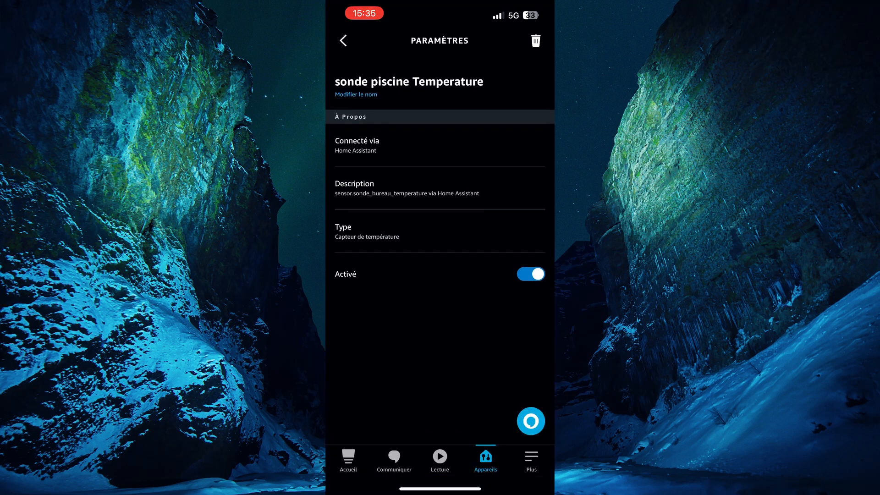
left_click(343, 41)
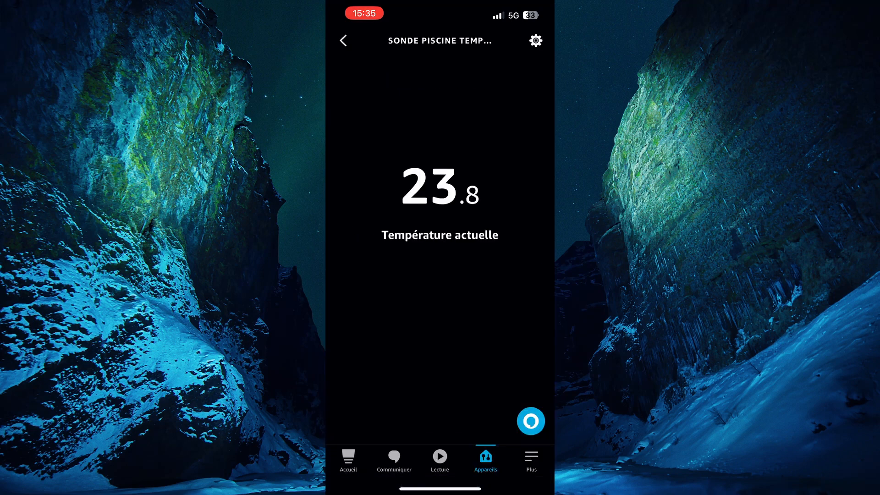
left_click(343, 41)
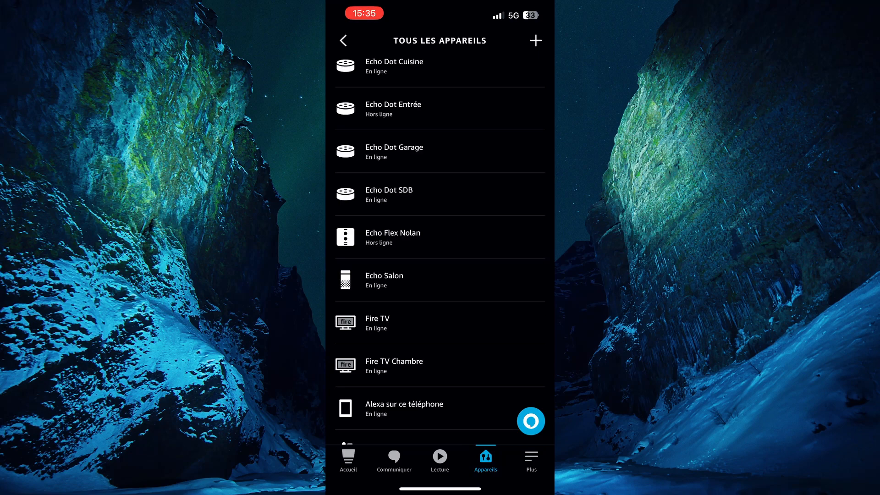